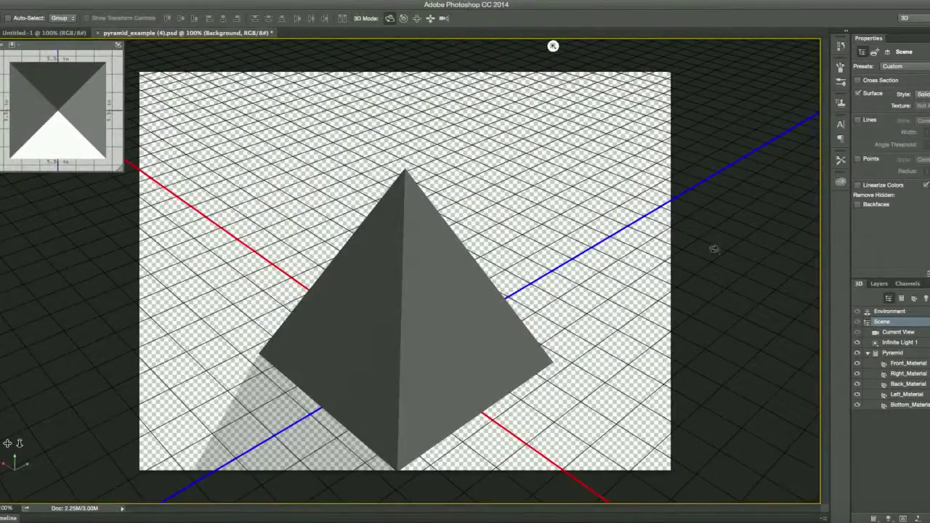
Orbit the 3D camera around the pyramid to view its faces from above and from near ground level.
left_click_drag(458, 297, 445, 281)
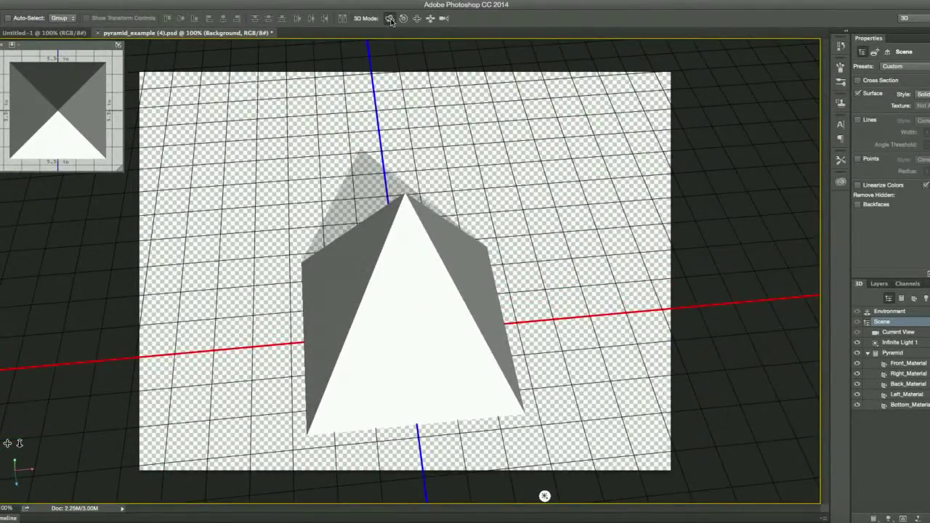
left_click_drag(638, 269, 185, 46)
left_click_drag(298, 458, 305, 461)
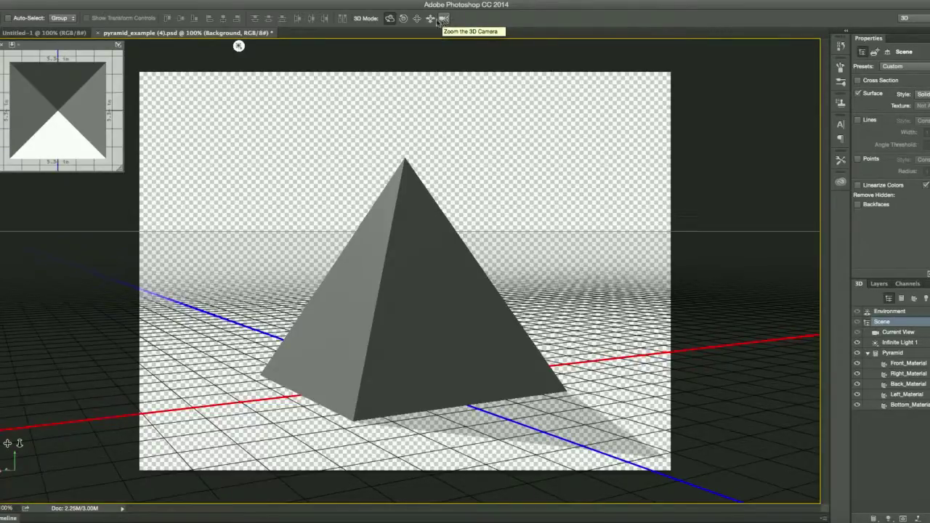
Roll the 3D camera slightly so the horizon tilts behind the pyramid.
left_click(403, 18)
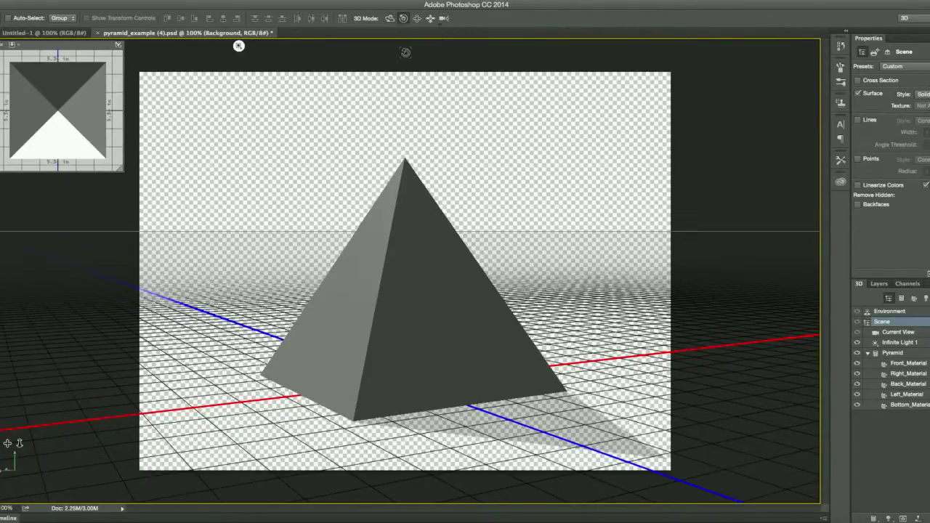
left_click_drag(450, 119, 302, 46)
left_click_drag(433, 234, 451, 277)
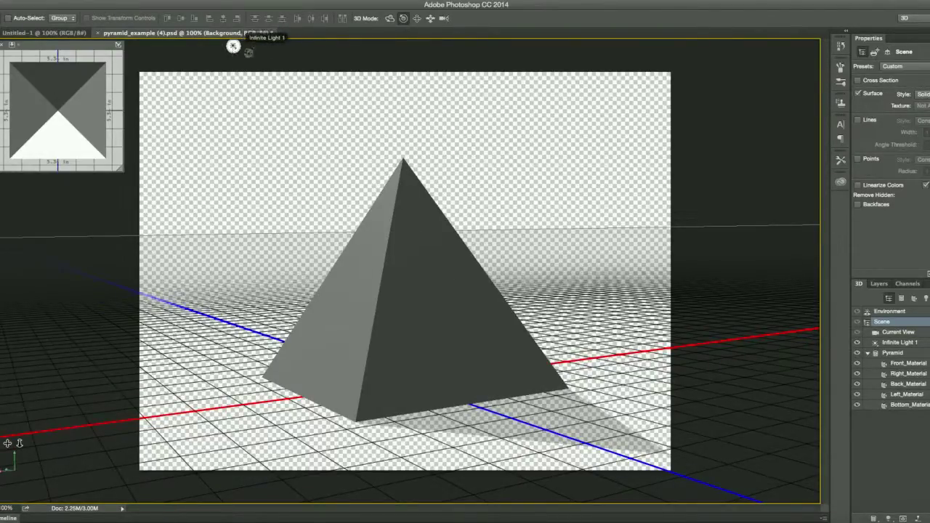
Orbit the 3D camera to a high viewpoint facing the pyramid's white front face.
left_click_drag(233, 46, 124, 42)
key("ctrl+z")
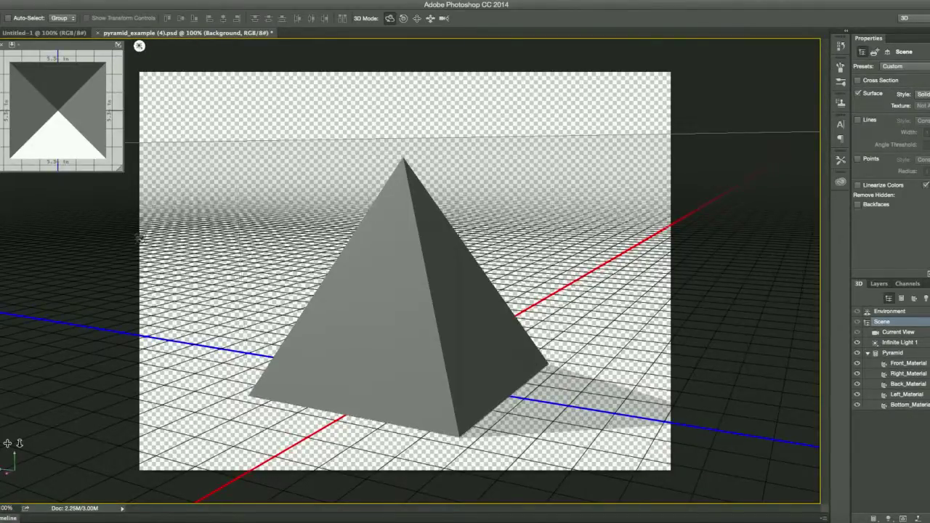
key("ctrl+z")
left_click_drag(198, 252, 391, 263)
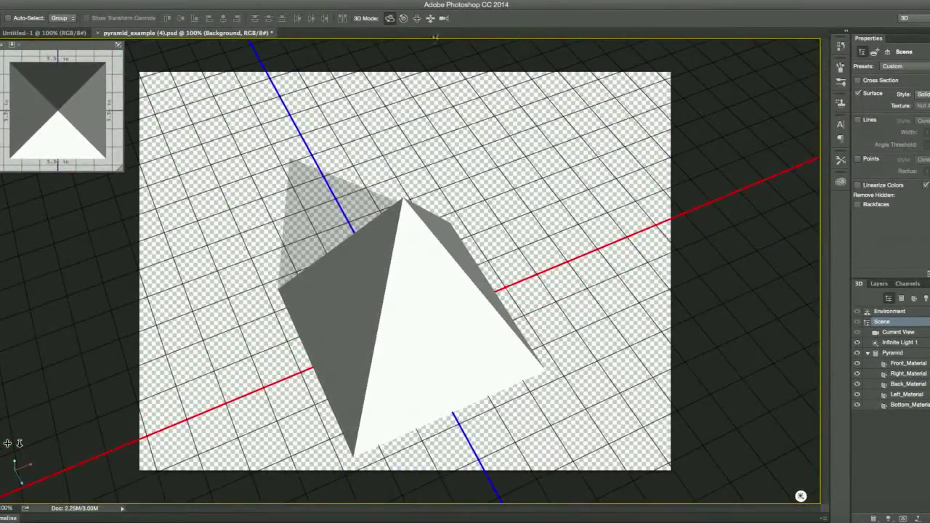
Pan the 3D camera to shift the pyramid's position within the canvas.
left_click(430, 18)
left_click_drag(628, 252, 521, 142)
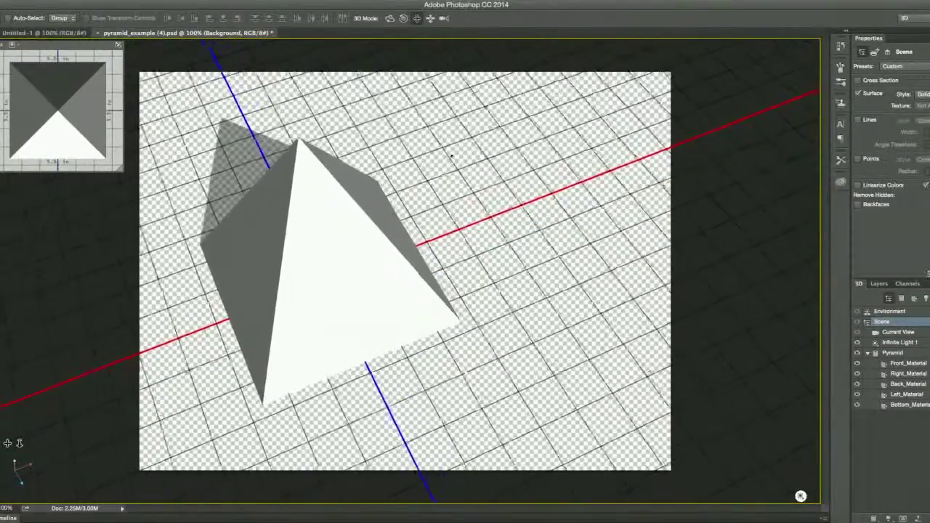
left_click_drag(499, 231, 550, 188)
Orbit the 3D camera down to a low angle and pan until the pyramid's tip reaches the canvas's upper edge.
left_click(390, 18)
left_click_drag(484, 156, 651, 46)
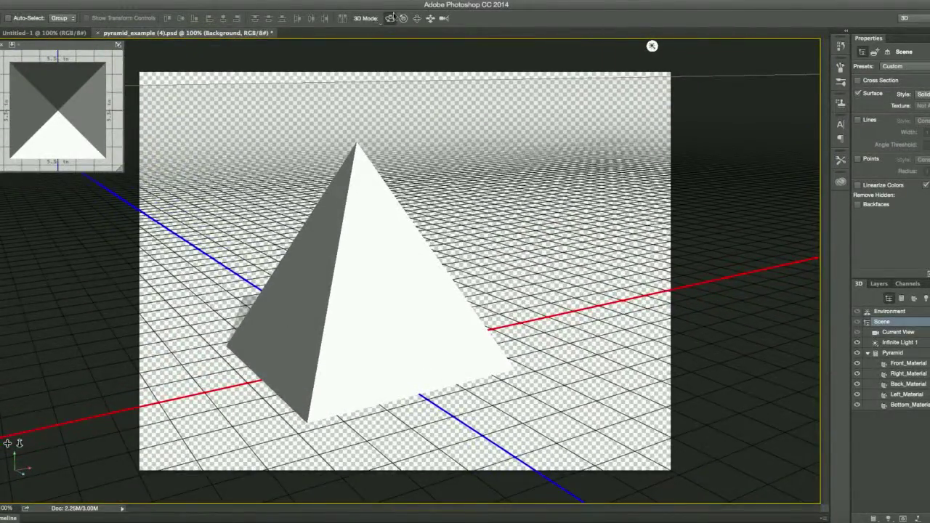
left_click(418, 18)
left_click_drag(584, 227, 654, 272)
key("ctrl+z")
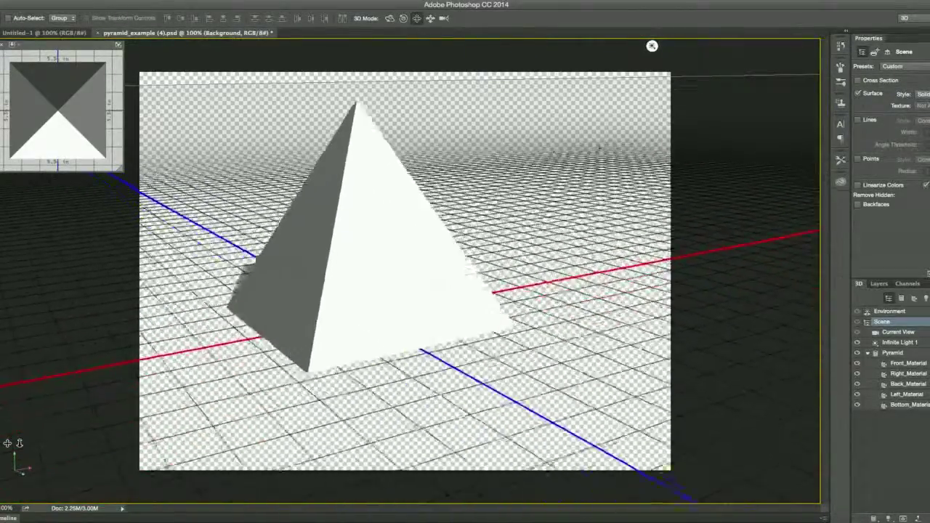
key("alt+ctrl+z")
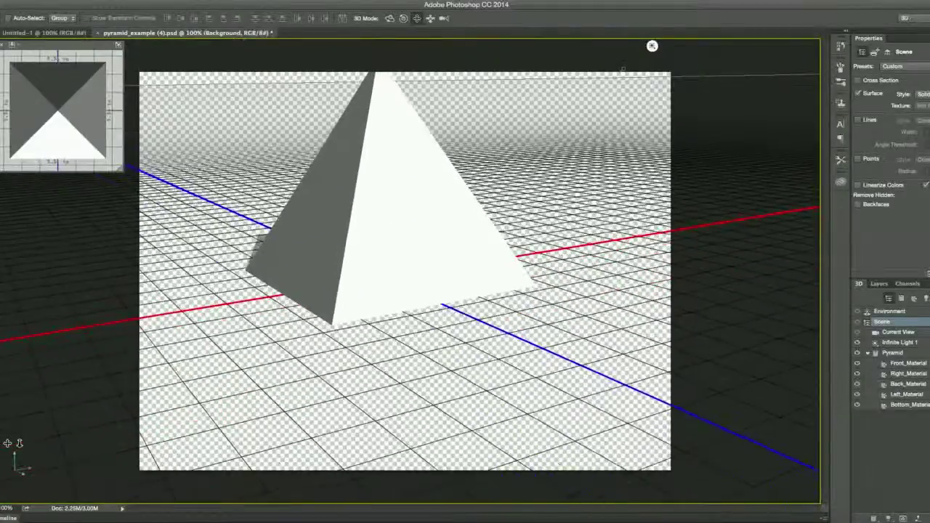
Slide the 3D camera toward the pyramid for a close view and back until the whole pyramid fits the canvas.
left_click(430, 20)
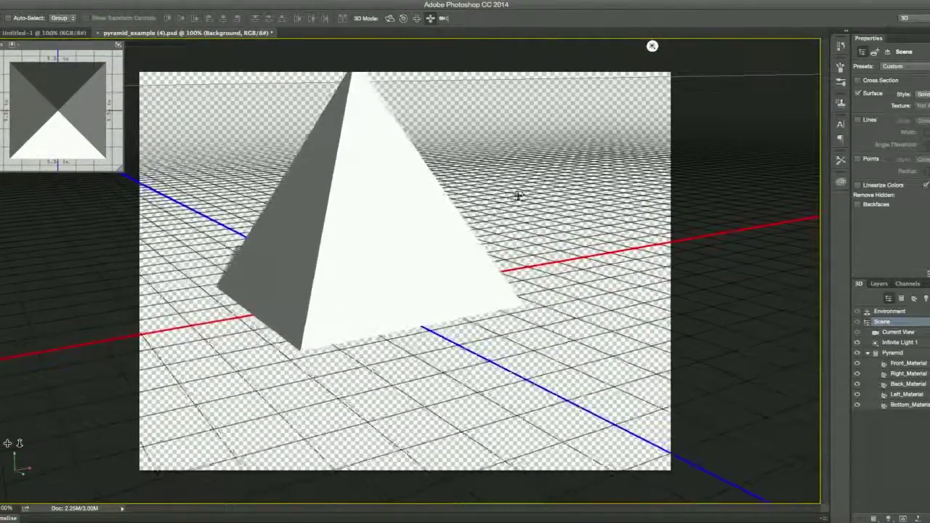
left_click_drag(525, 236, 580, 353)
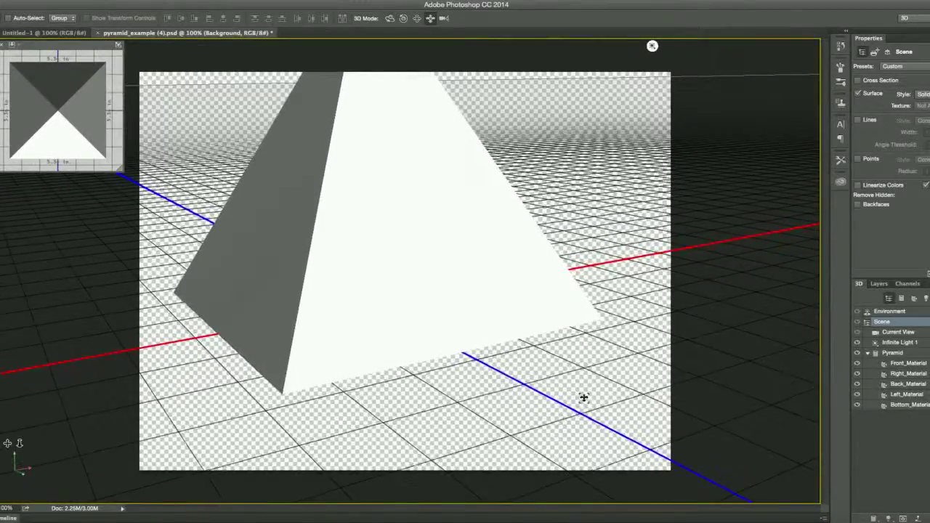
left_click_drag(516, 113, 629, 189)
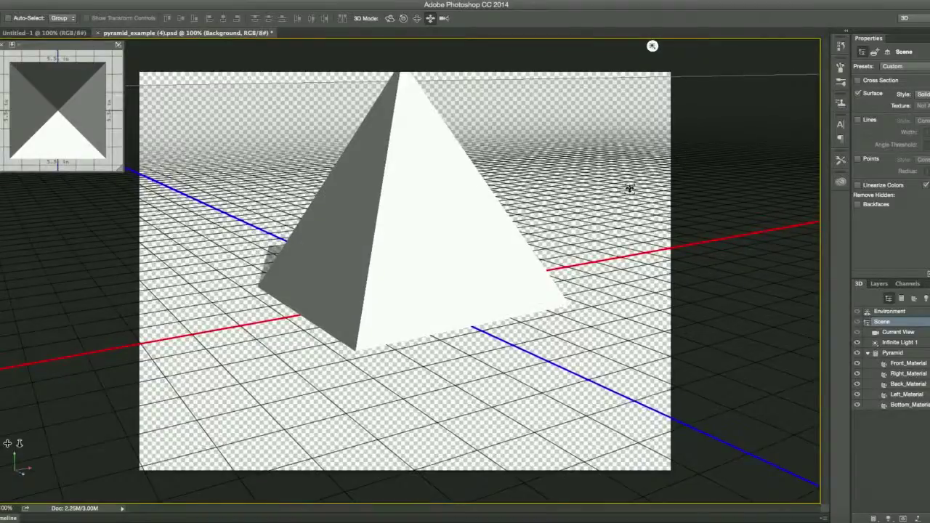
left_click_drag(572, 109, 569, 228)
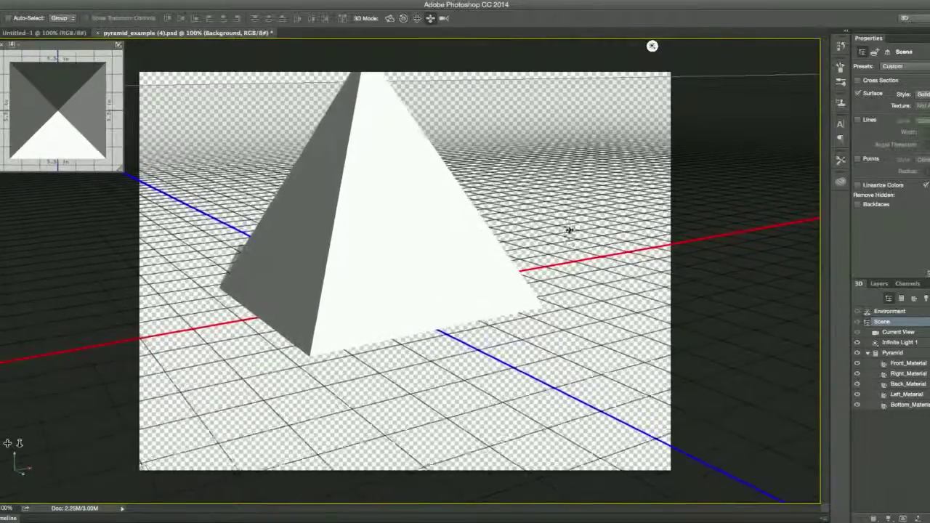
left_click_drag(586, 335, 548, 75)
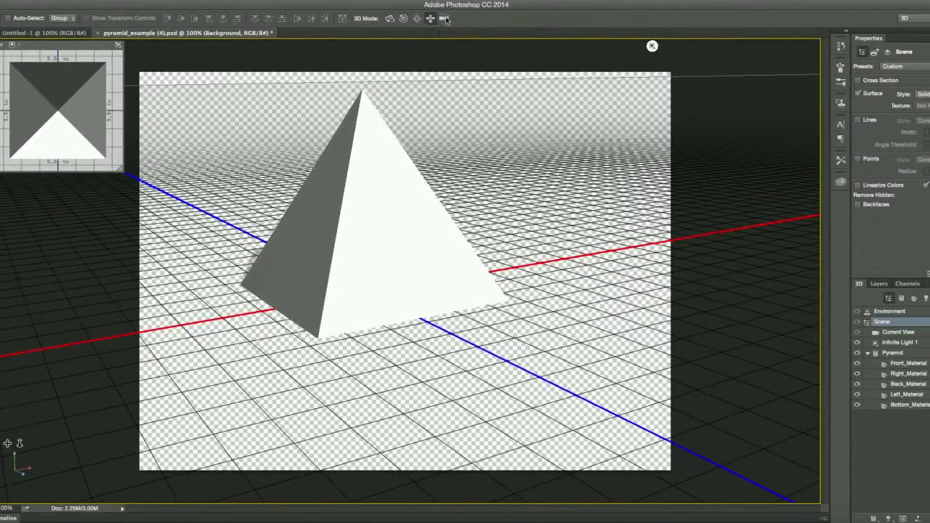
Zoom the 3D camera out and back in, and slide it to reframe the whole pyramid.
left_click_drag(536, 152, 552, 192)
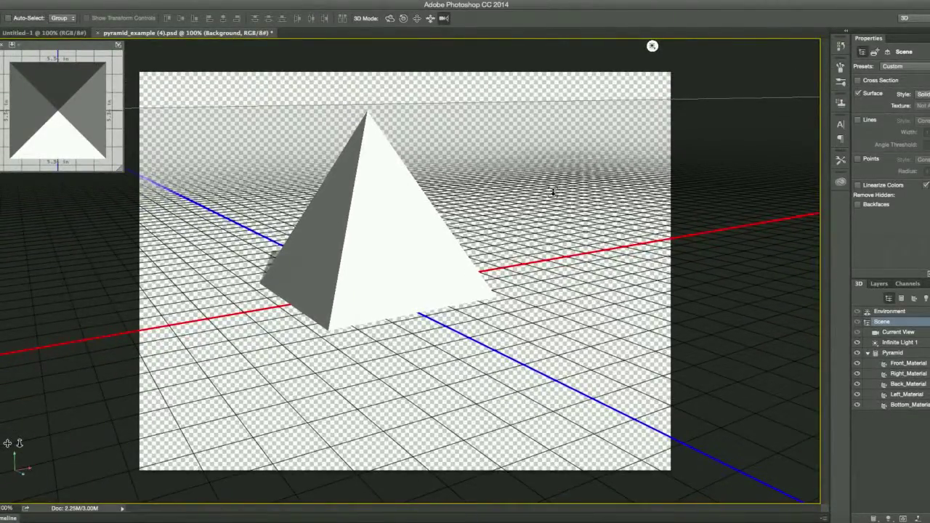
left_click_drag(552, 192, 556, 125)
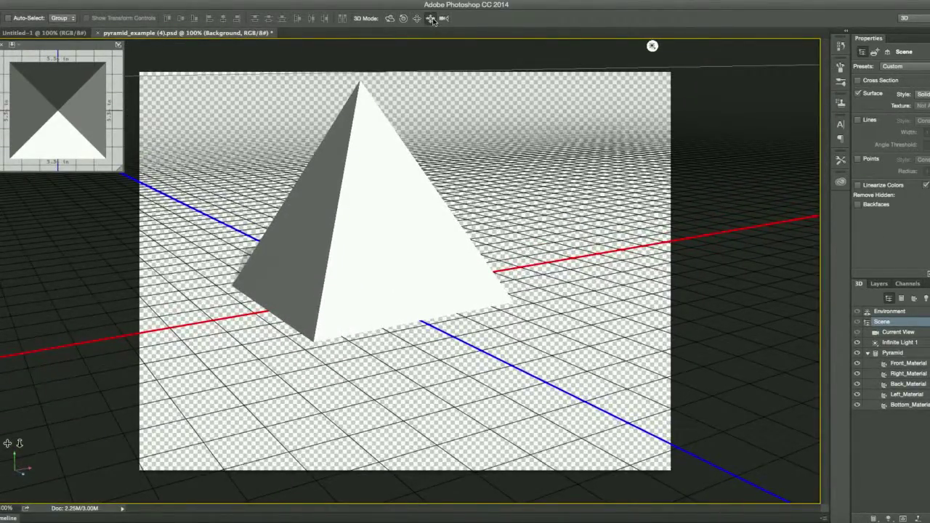
left_click_drag(562, 193, 604, 118)
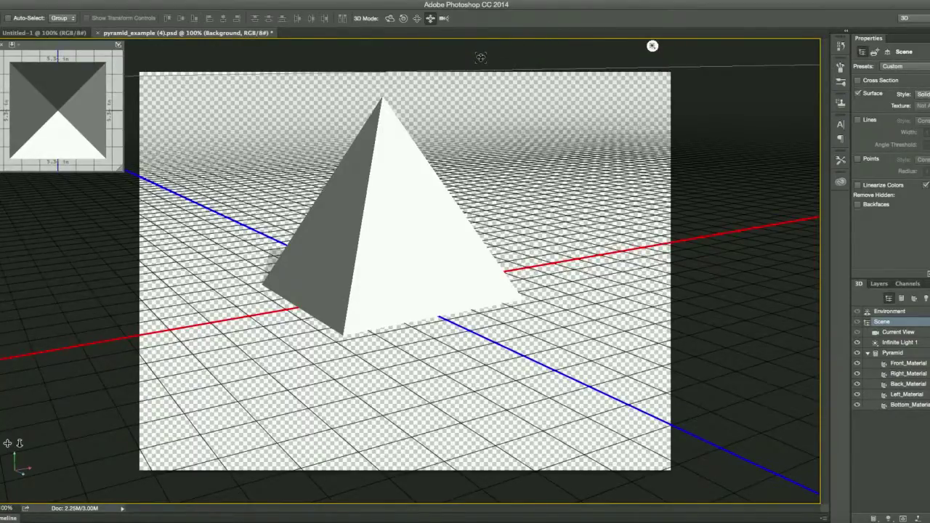
left_click_drag(566, 235, 564, 145)
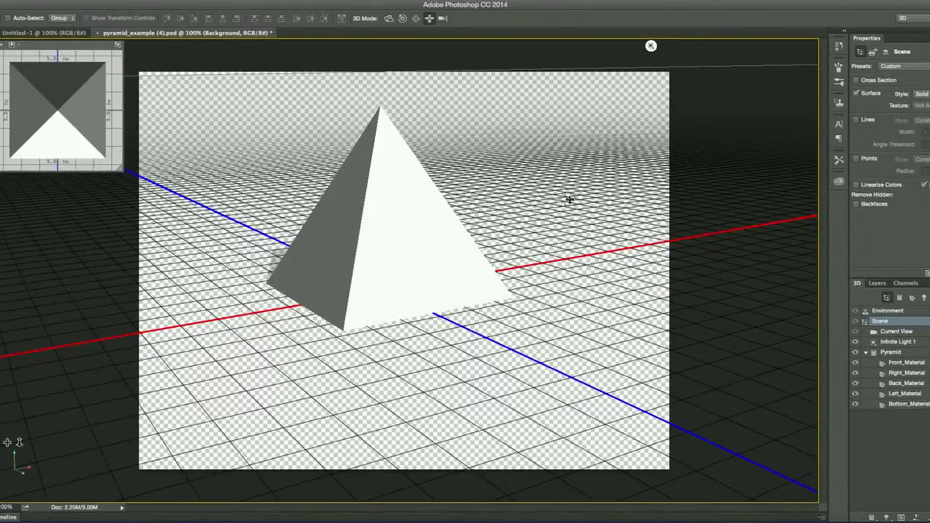
left_click_drag(579, 210, 586, 254)
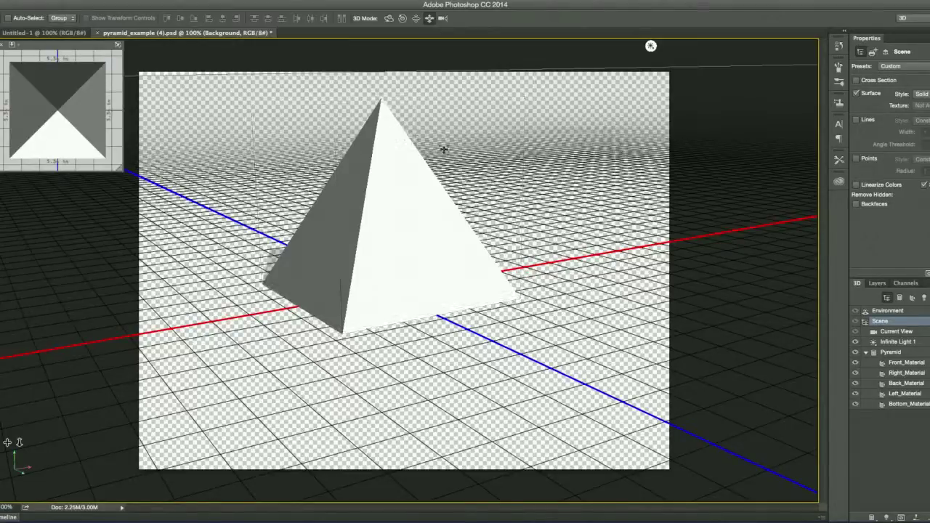
Inspect the properties of the Pyramid mesh, its individual face materials and the Current View camera.
left_click(424, 216)
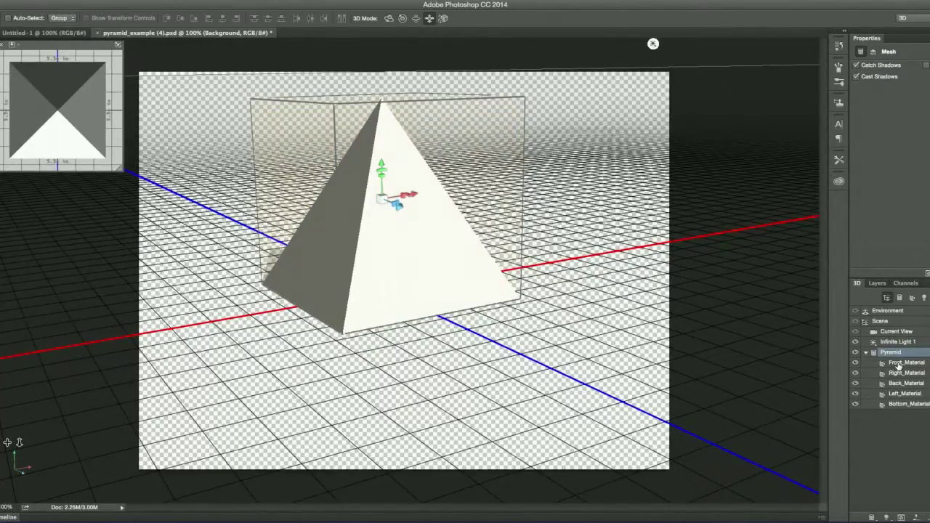
left_click(899, 364)
left_click(427, 233)
left_click(901, 364)
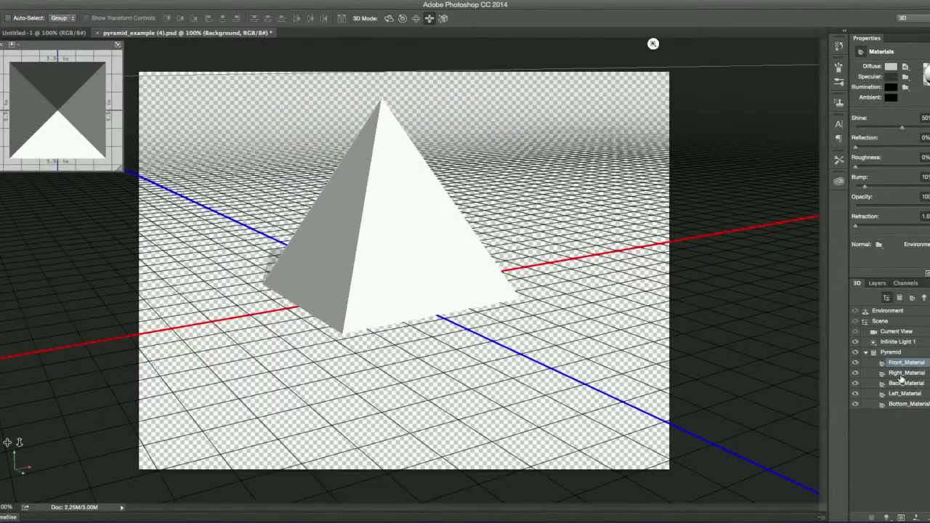
left_click(901, 373)
left_click(901, 383)
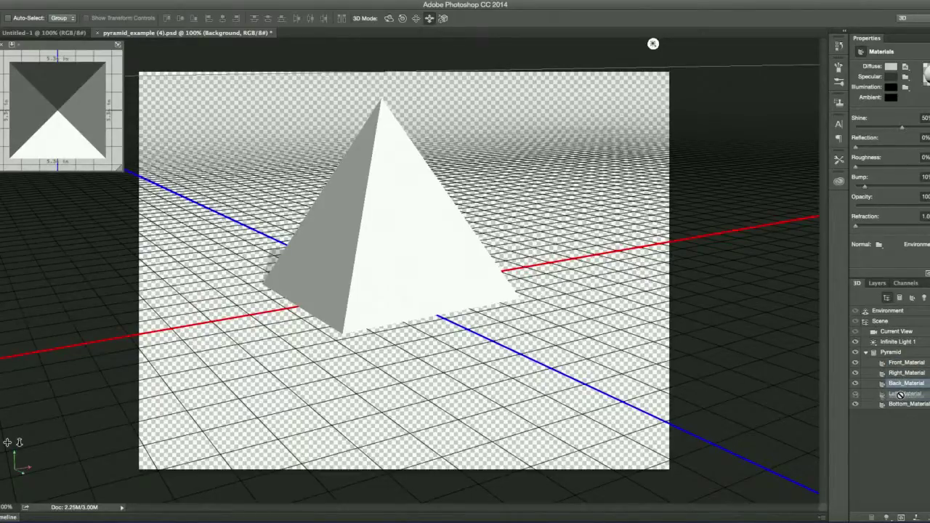
left_click(902, 405)
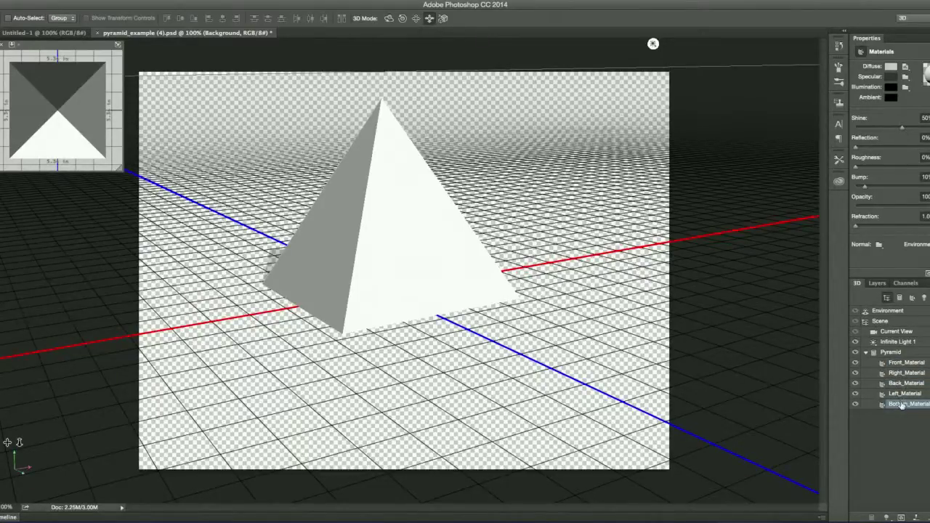
left_click(888, 333)
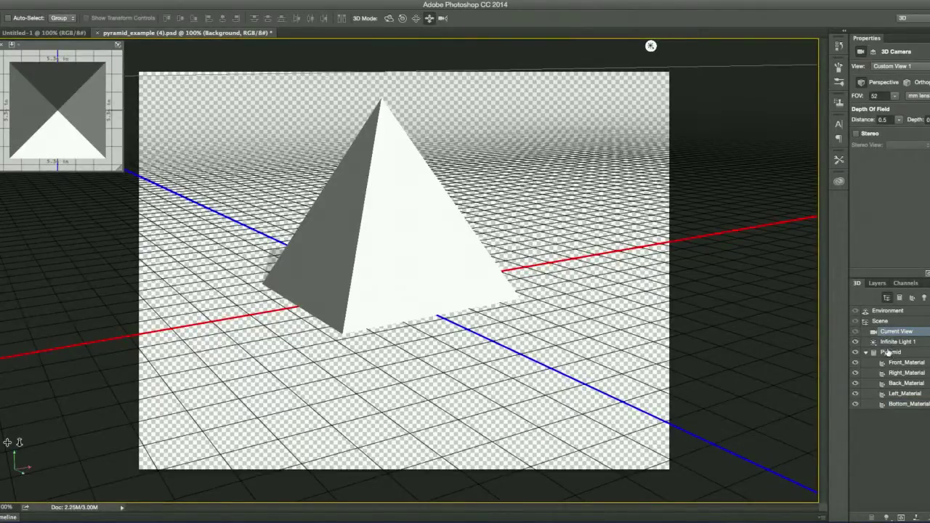
Scale the Pyramid mesh down slightly along its X, Y and Z axes.
left_click(888, 354)
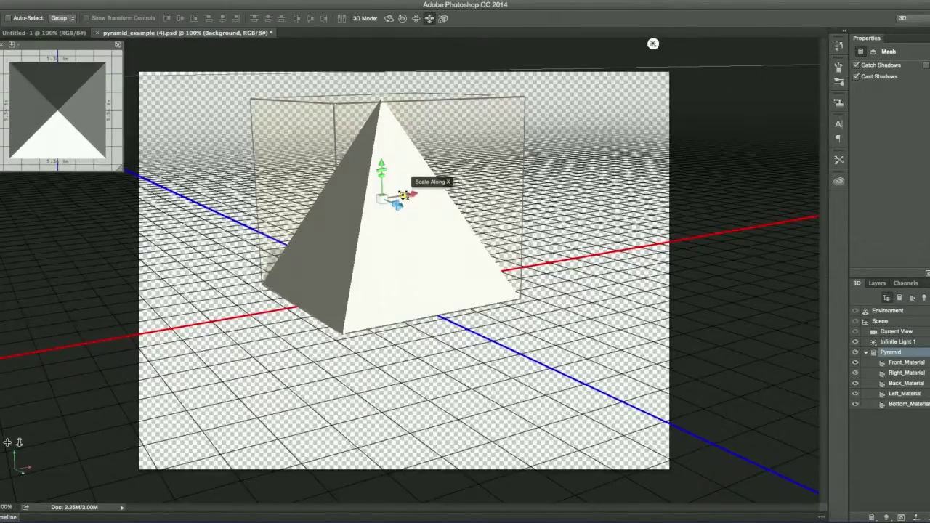
mouse_move(404, 195)
left_mouse_down()
mouse_move(489, 191)
mouse_move(308, 228)
mouse_move(405, 209)
mouse_move(396, 207)
left_mouse_up()
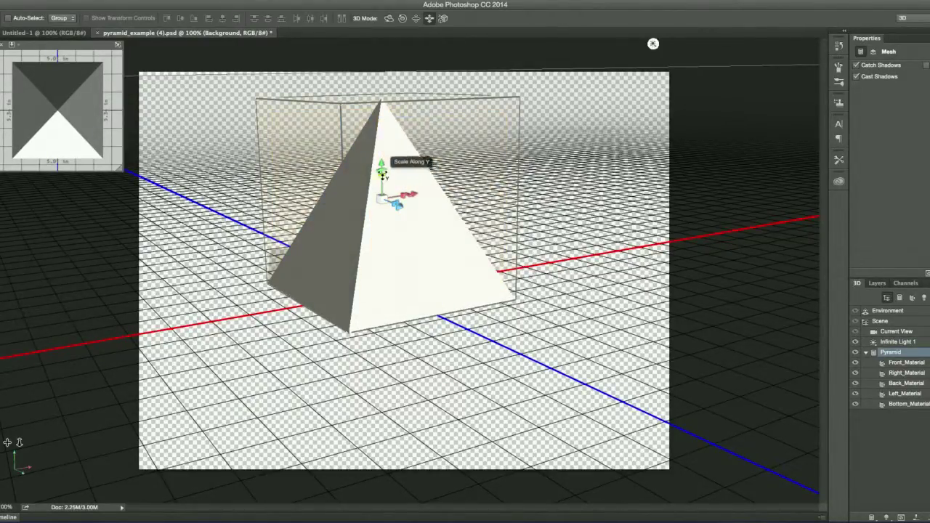
left_click_drag(381, 174, 393, 218)
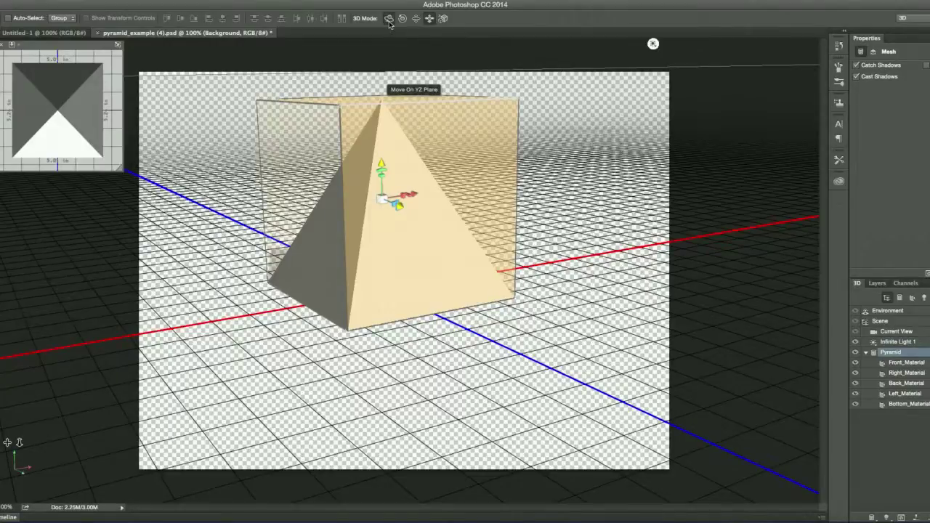
Orbit the camera to the pyramid's right side and scale the Pyramid mesh slightly taller along its Y axis.
left_click(617, 212)
left_click_drag(551, 193, 411, 183)
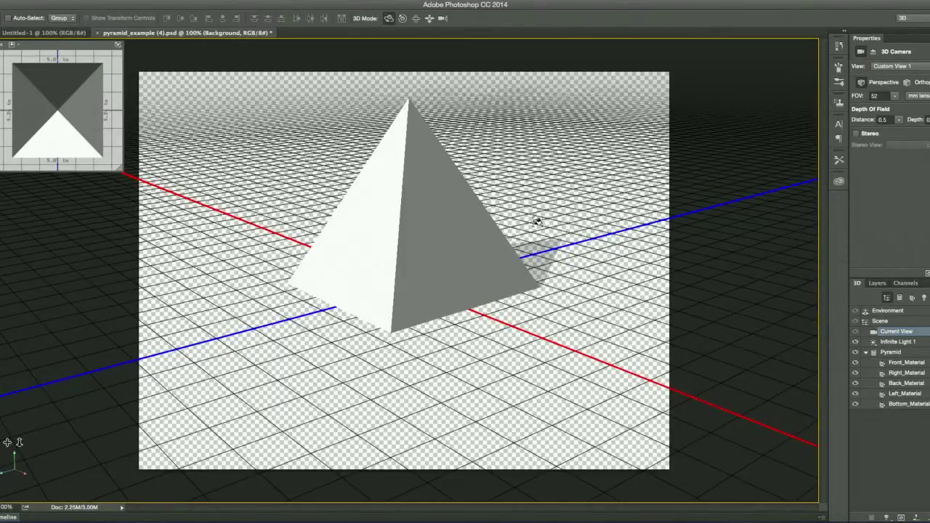
left_click(892, 353)
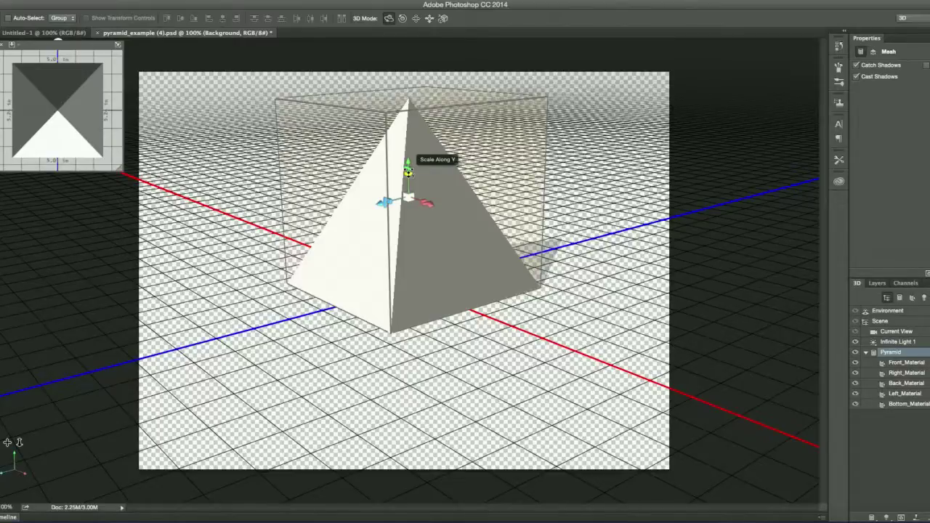
mouse_move(408, 173)
left_mouse_down()
mouse_move(411, 145)
mouse_move(409, 166)
left_mouse_up()
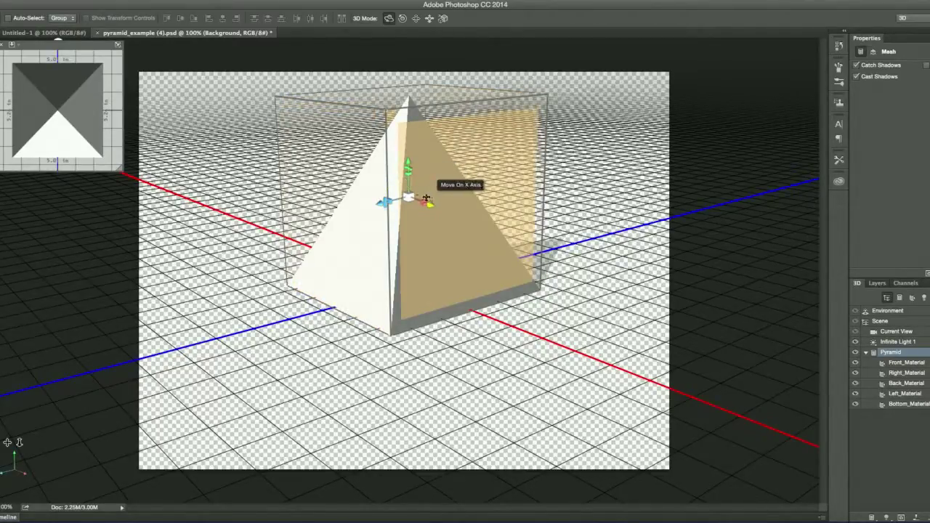
Tilt the Pyramid mesh around its X axis and back upright, and rotate it around its Y axis until one face points at the camera.
left_click_drag(386, 202, 378, 241)
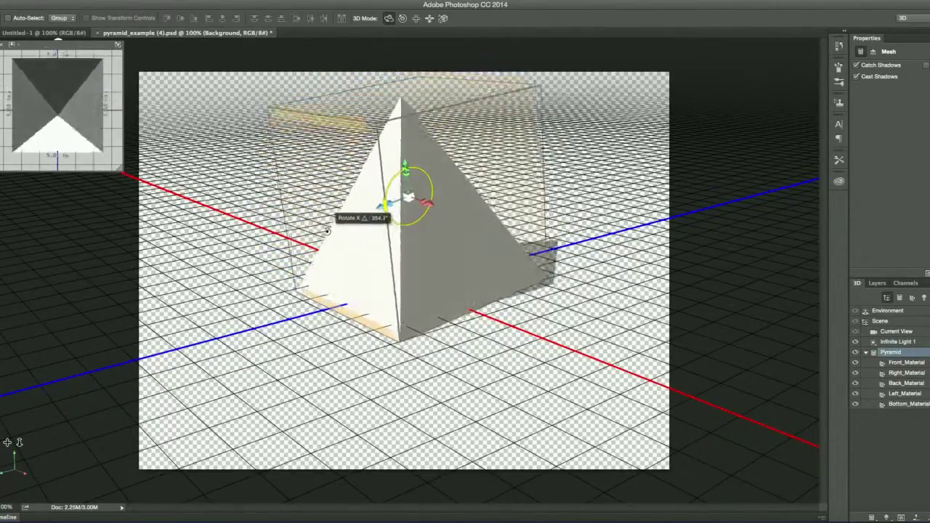
left_click_drag(314, 220, 348, 256)
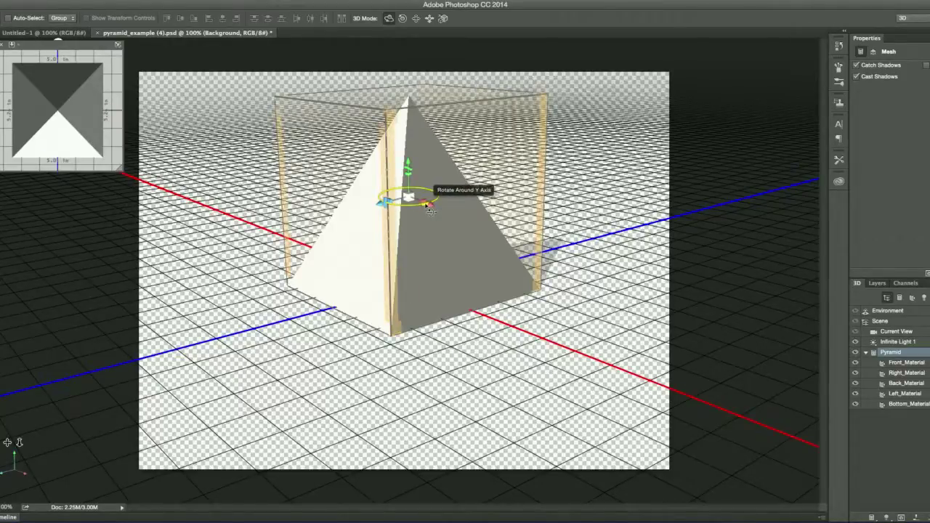
left_click_drag(427, 208, 160, 254)
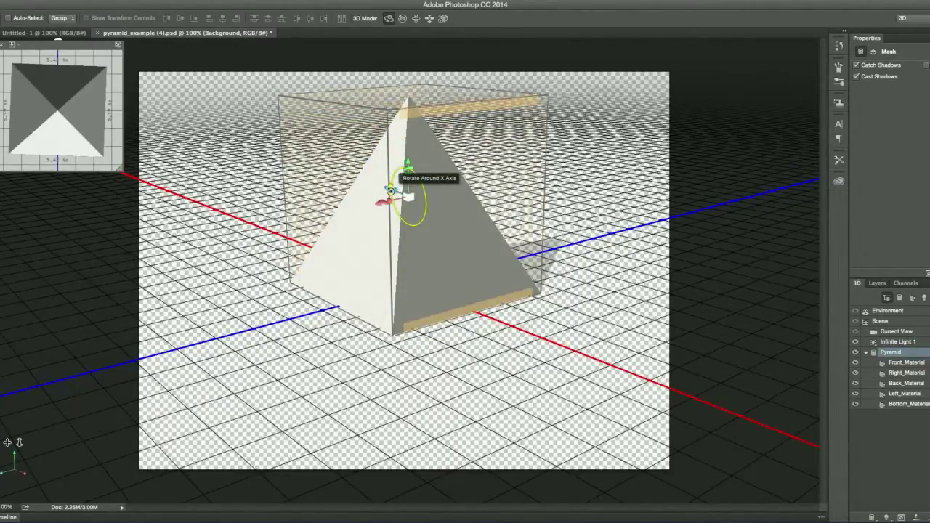
left_click_drag(389, 208, 286, 291)
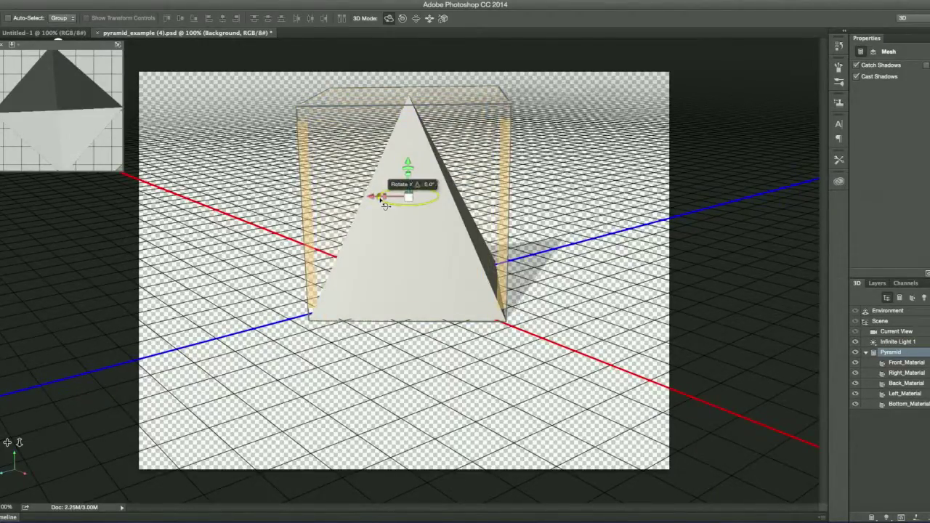
Tumble the Pyramid mesh around its axes, reselect it after deselecting, and rotate it upright around its Z axis with a corner facing the camera.
left_click_drag(300, 169, 256, 215)
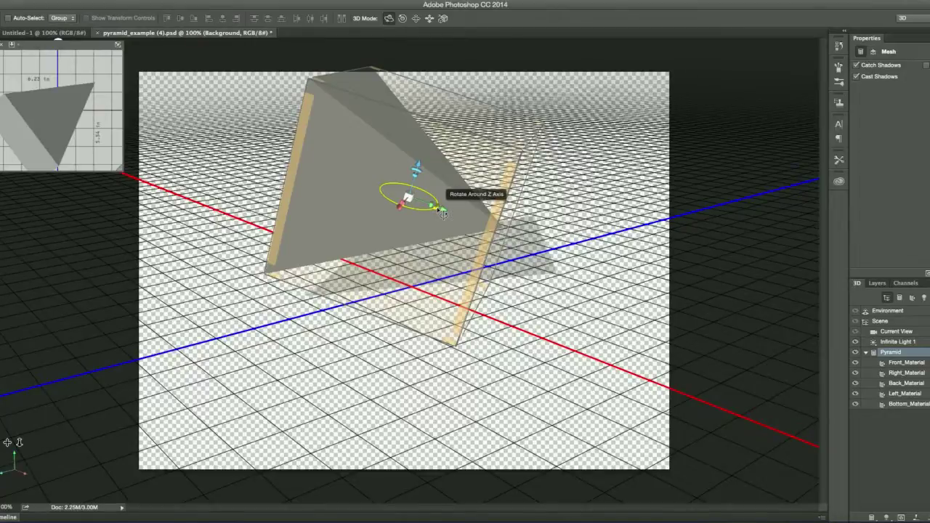
left_click_drag(442, 212, 115, 237)
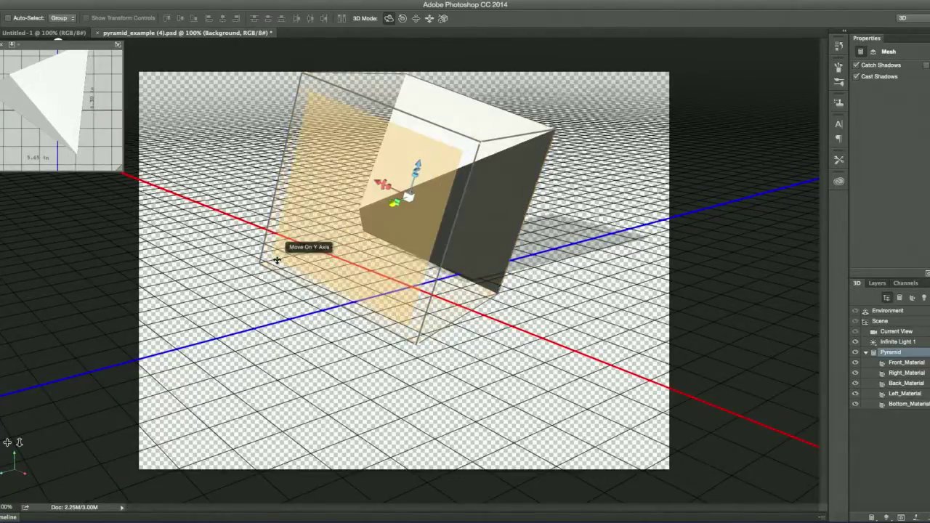
left_click(619, 215)
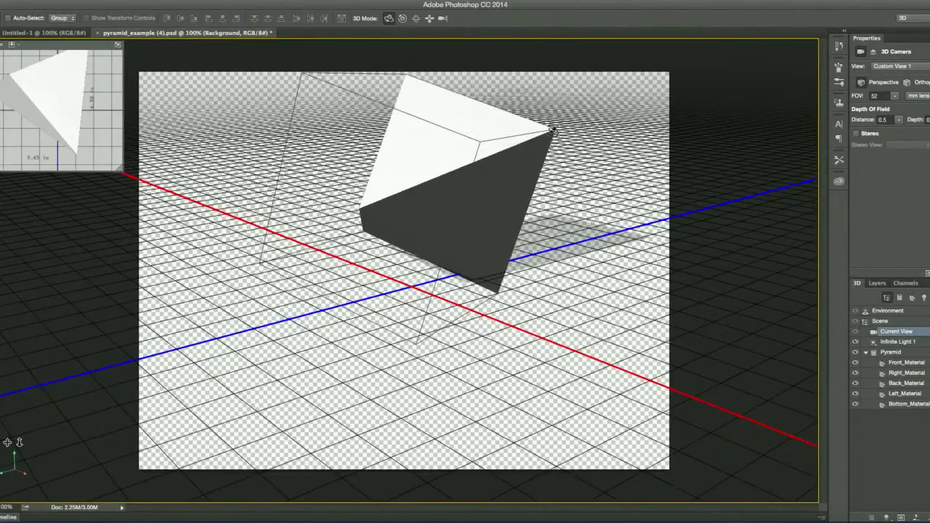
left_click(429, 237)
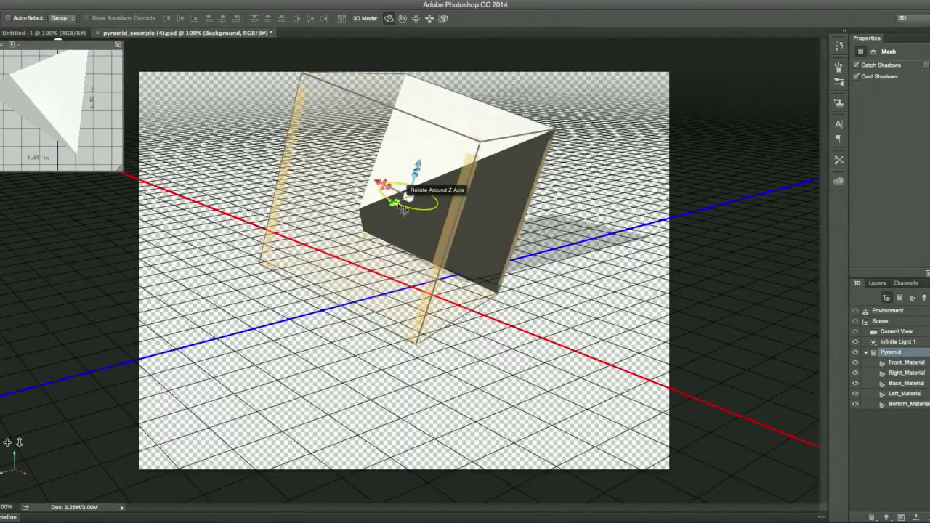
left_click_drag(404, 210, 481, 195)
mouse_move(407, 189)
left_mouse_down()
mouse_move(405, 206)
mouse_move(407, 196)
left_mouse_up()
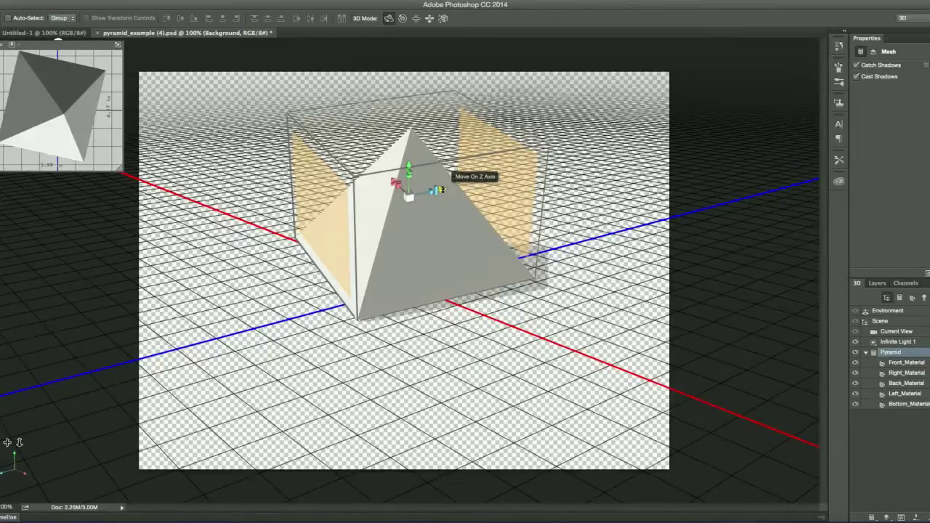
Move the Pyramid mesh along its Z axis, raise it slightly off the ground along Y, and shift it along X.
left_click_drag(442, 189, 445, 260)
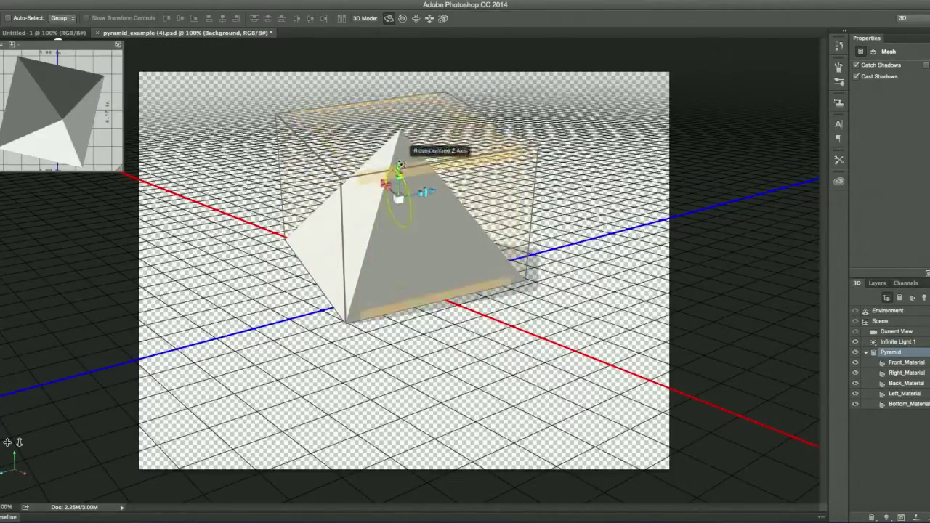
mouse_move(398, 167)
left_mouse_down()
mouse_move(388, 138)
mouse_move(390, 63)
mouse_move(385, 168)
left_mouse_up()
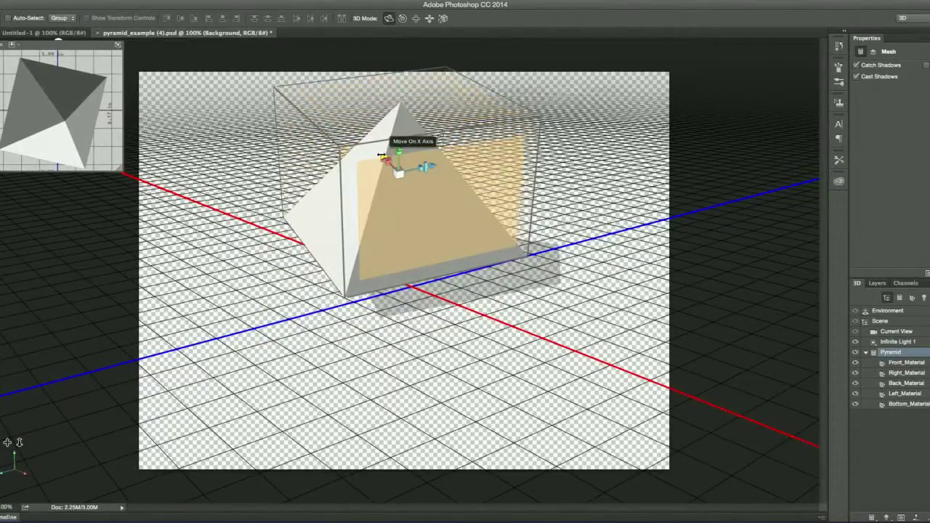
left_click_drag(363, 141, 303, 158)
left_click_drag(330, 202, 348, 220)
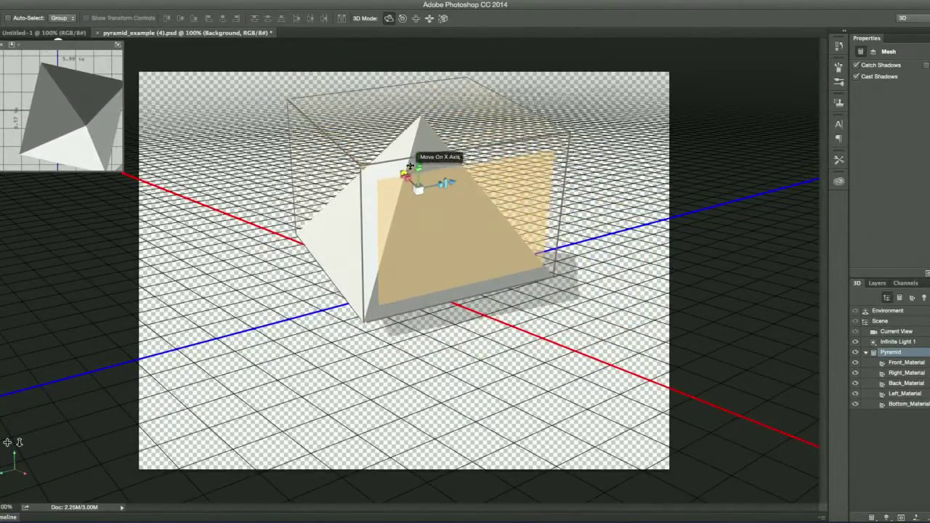
Tip the Pyramid mesh onto its side, slide it along its local axes, and bring it back upright near the grid's centre.
left_click_drag(425, 170, 450, 161)
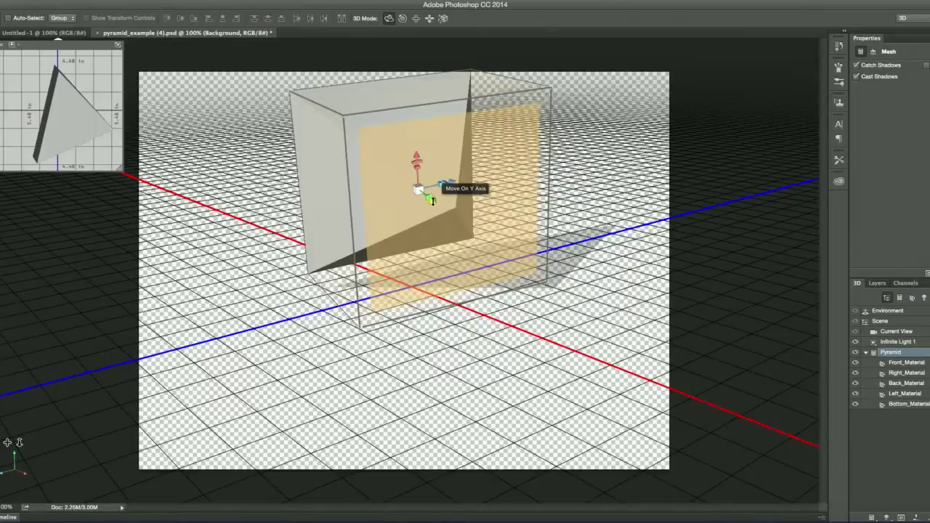
left_click_drag(436, 207, 473, 287)
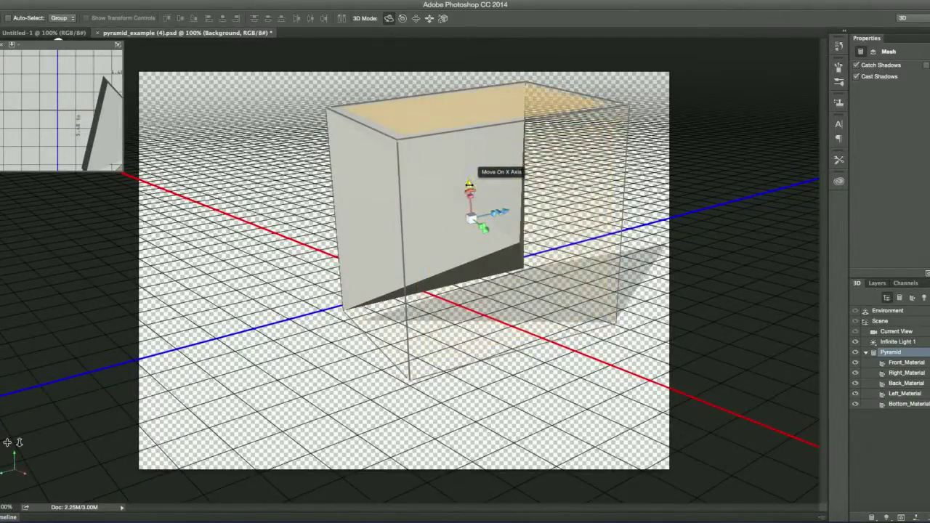
left_click_drag(468, 185, 303, 51)
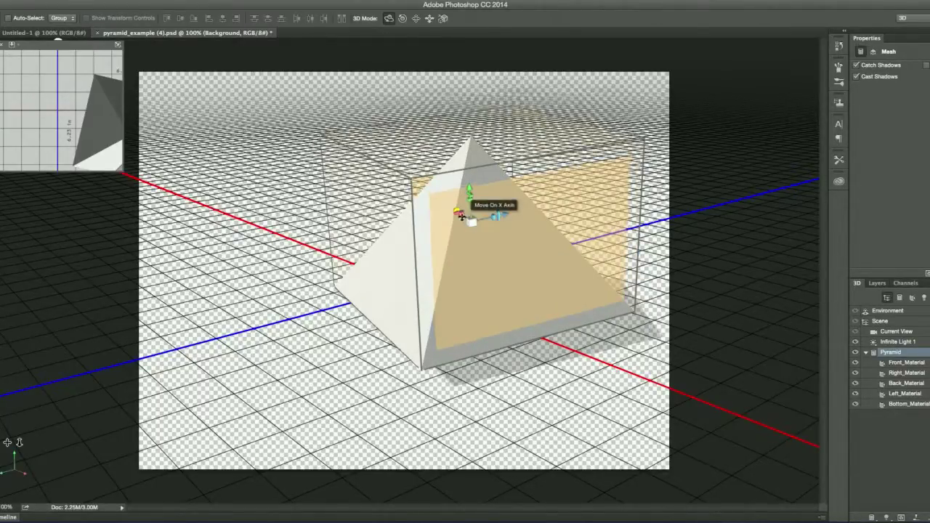
left_click_drag(454, 209, 332, 159)
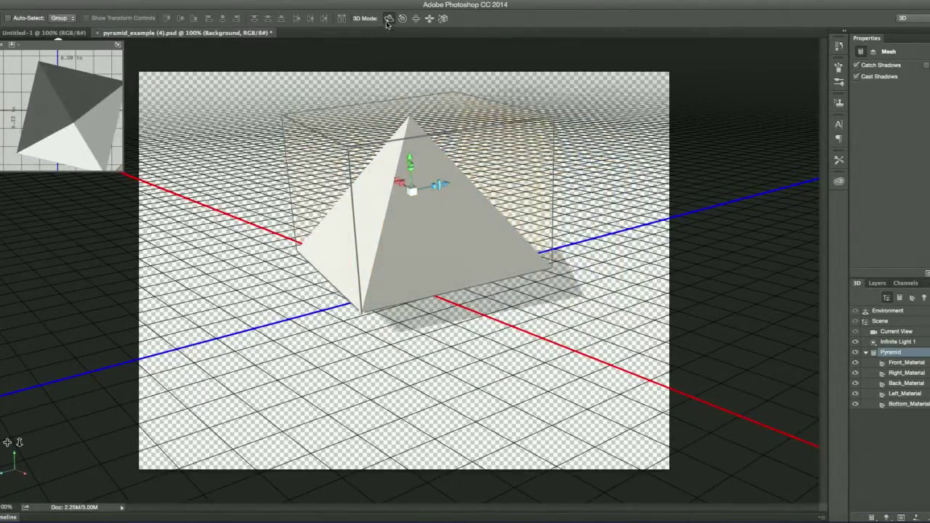
Nudge the Pyramid mesh's rotation, switch to the Current View camera and orbit it to a lower viewpoint.
mouse_move(619, 274)
left_mouse_down()
mouse_move(619, 259)
mouse_move(620, 278)
left_mouse_up()
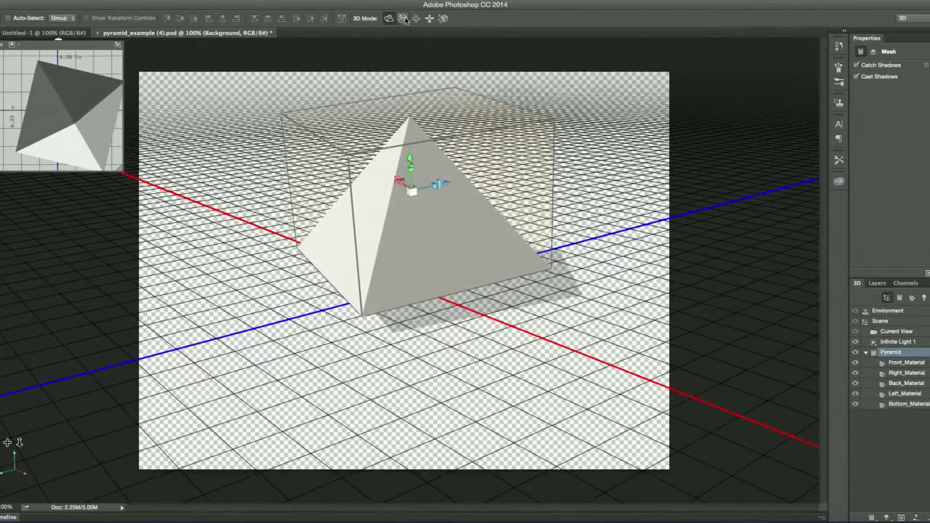
left_click(598, 145)
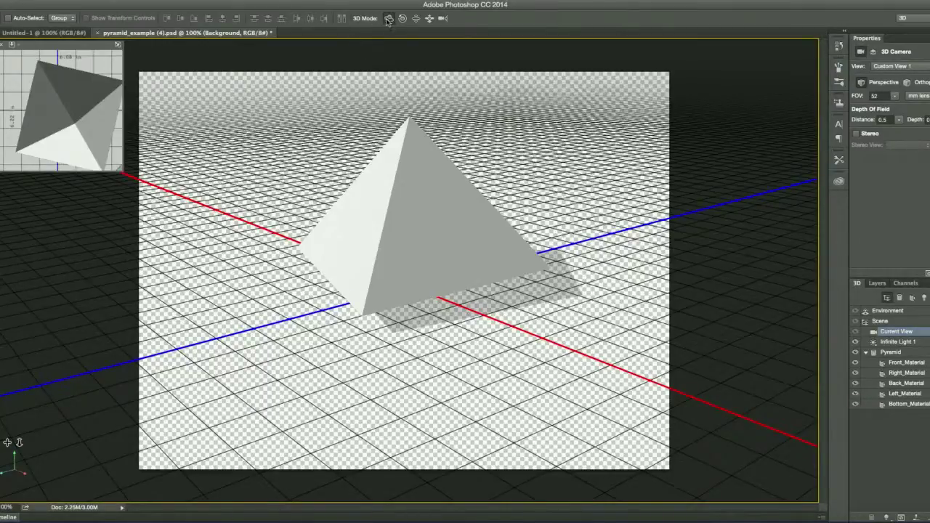
left_click_drag(559, 205, 552, 191)
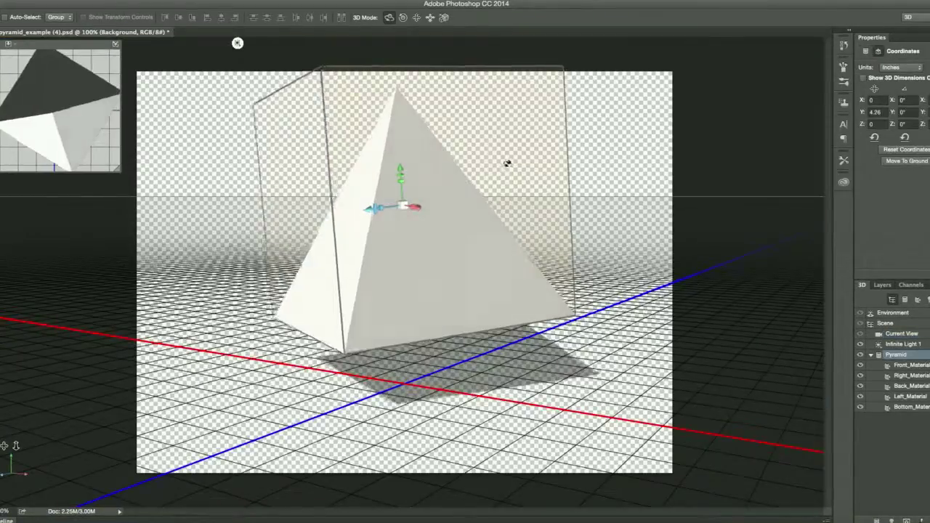
Rotate the Pyramid mesh to about -17.6° around Y and move it to the ground.
left_click_drag(504, 162, 559, 162)
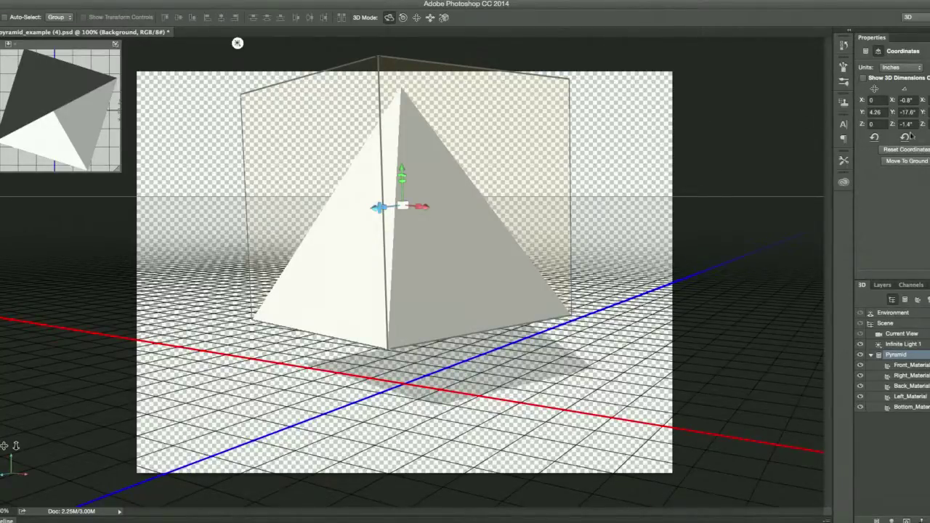
left_click(904, 161)
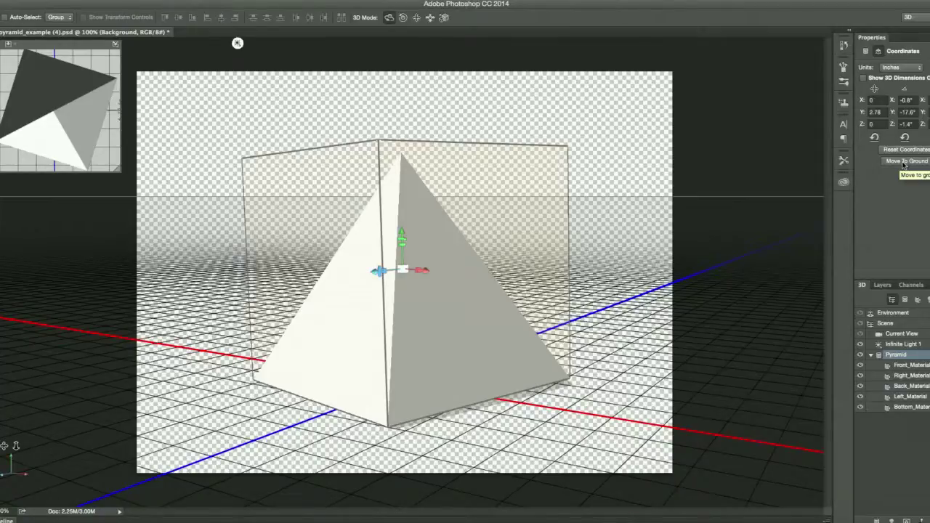
Orbit the Current View camera down to ground level, show its coordinates, and orbit around to the pyramid's dark back side.
left_click(545, 98)
mouse_move(615, 205)
left_mouse_down()
mouse_move(615, 172)
mouse_move(614, 199)
left_mouse_up()
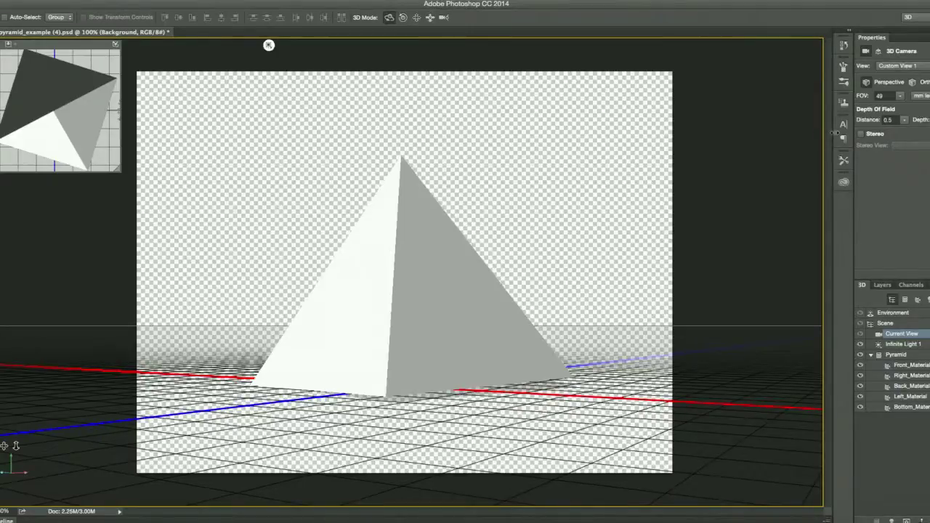
left_click(879, 52)
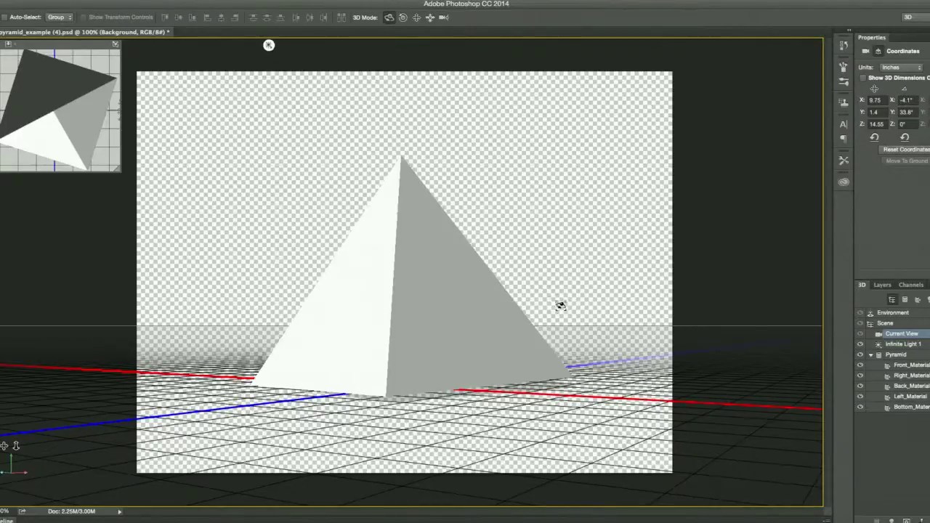
left_click_drag(269, 45, 433, 45)
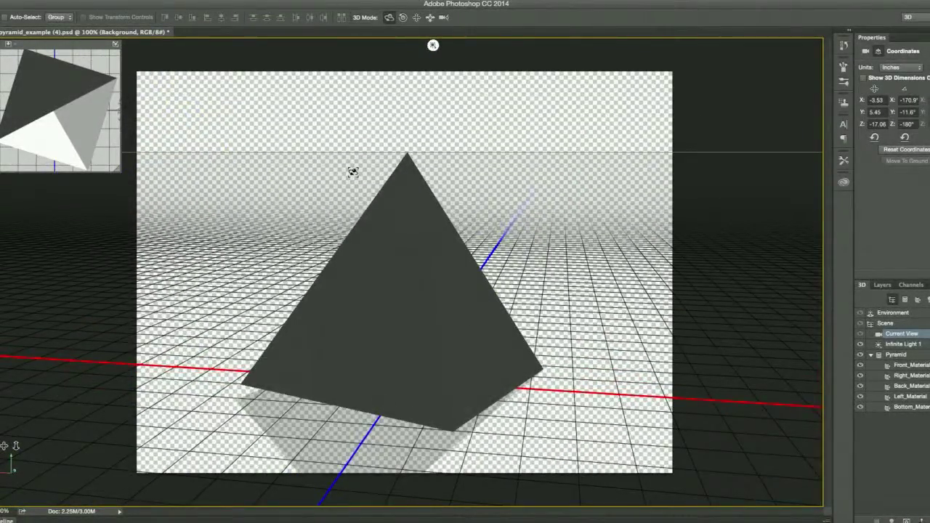